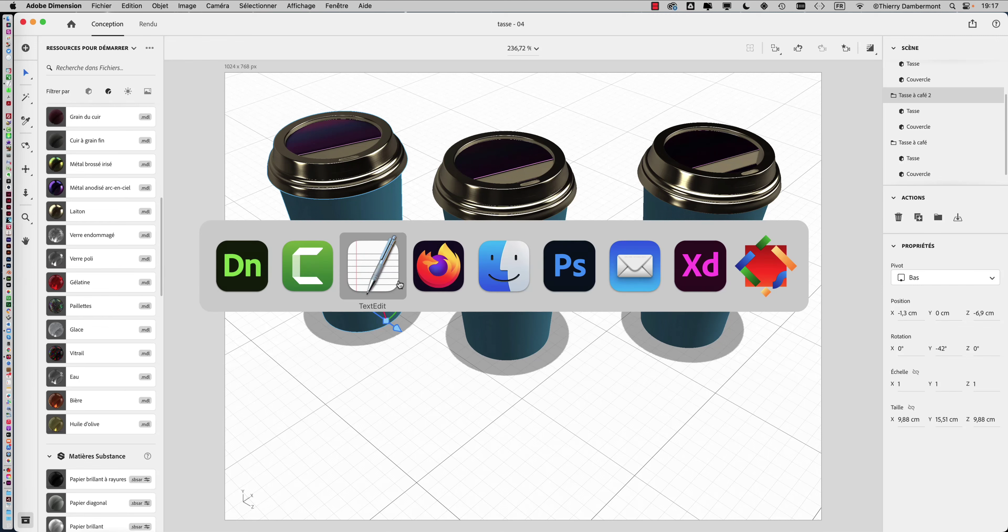
Add 'Testez l'application de matières.' after 'procéder.' in the TextEdit notes, then return to Dimension.
scroll(136, 243, down, 3)
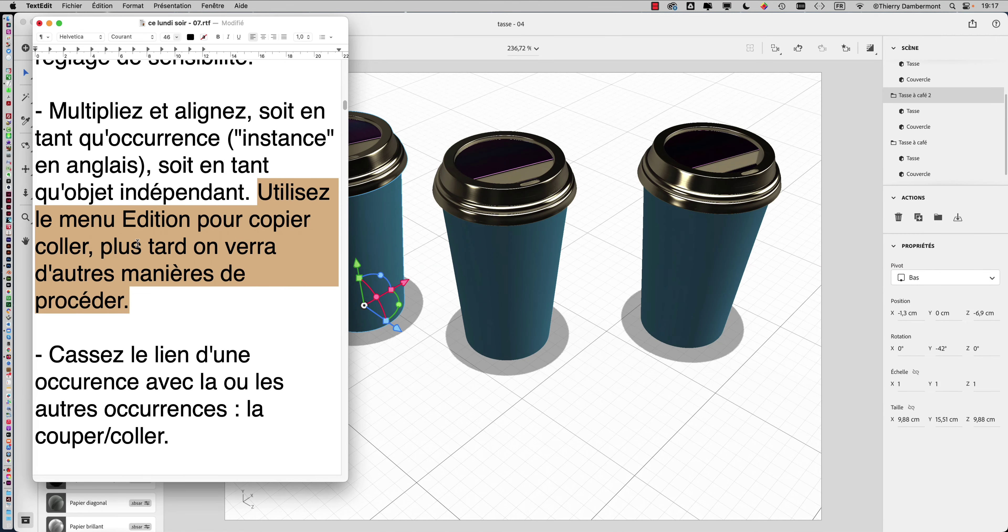
click(196, 245)
text(Testez l'application de matières.)
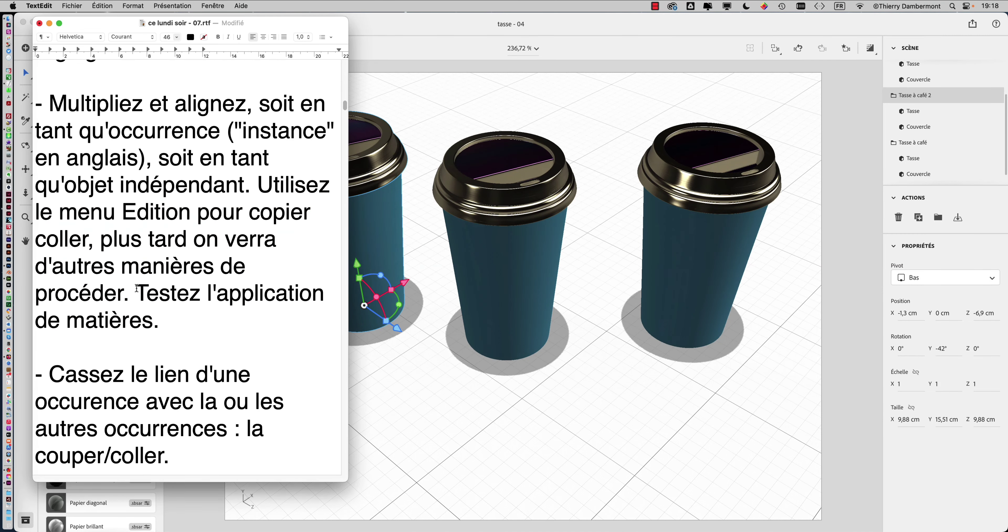
drag(134, 289, 198, 325)
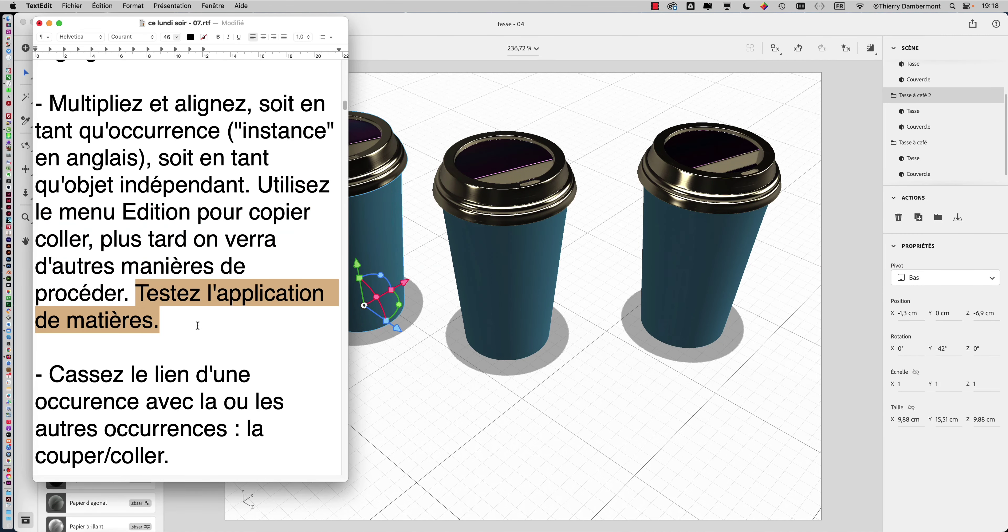
click(579, 367)
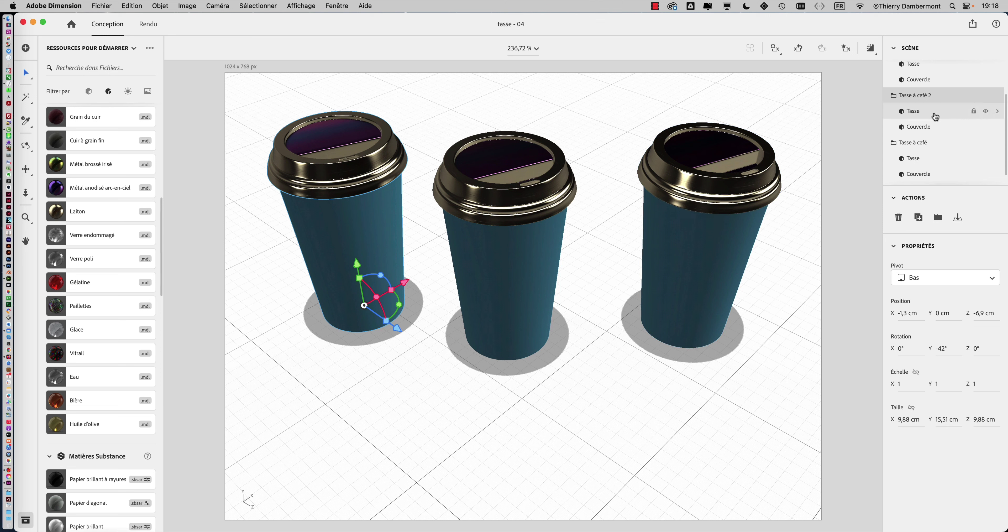
Apply red Gélatine to the Tasse body of Tasse à café 3, also updating its linked middle copy.
scroll(934, 117, up, 3)
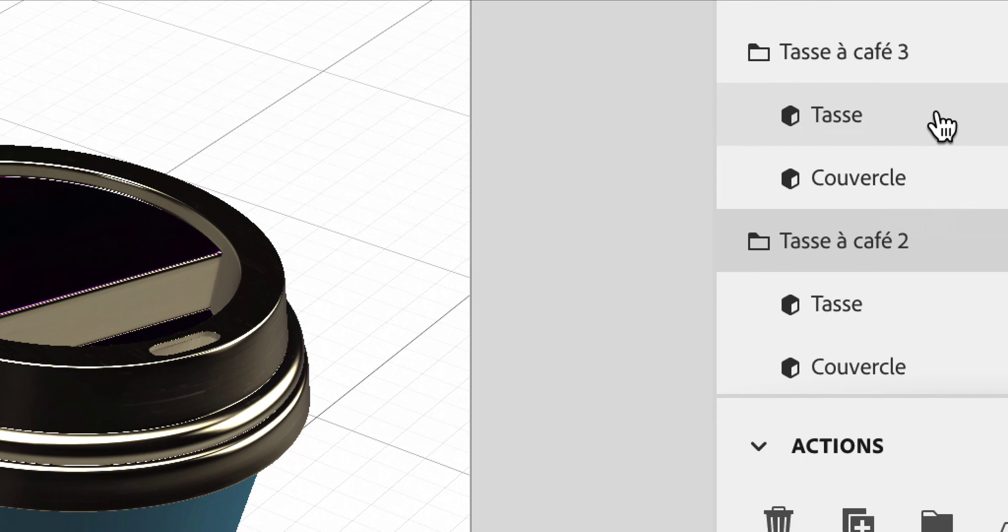
click(937, 115)
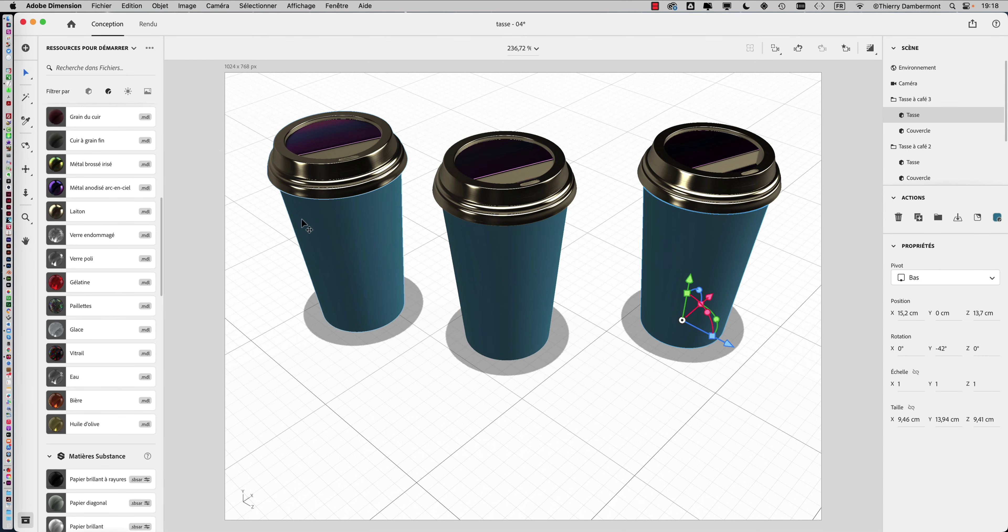
scroll(83, 190, down, 2)
scroll(83, 191, down, 3)
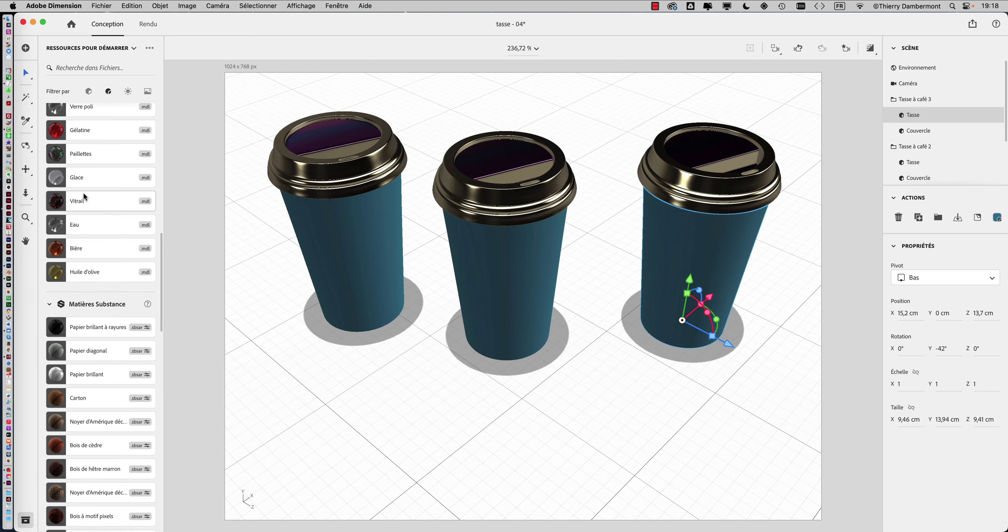
drag(82, 199, 82, 199)
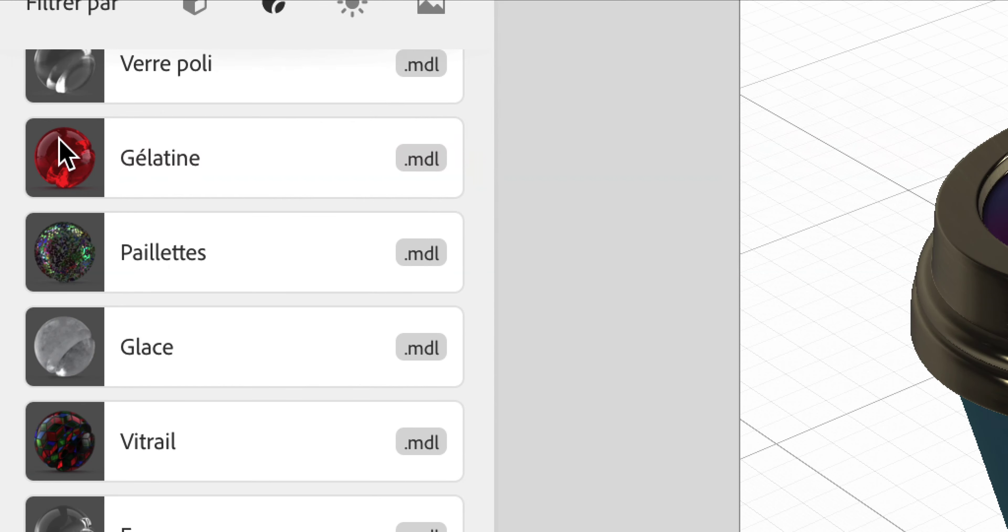
click(84, 135)
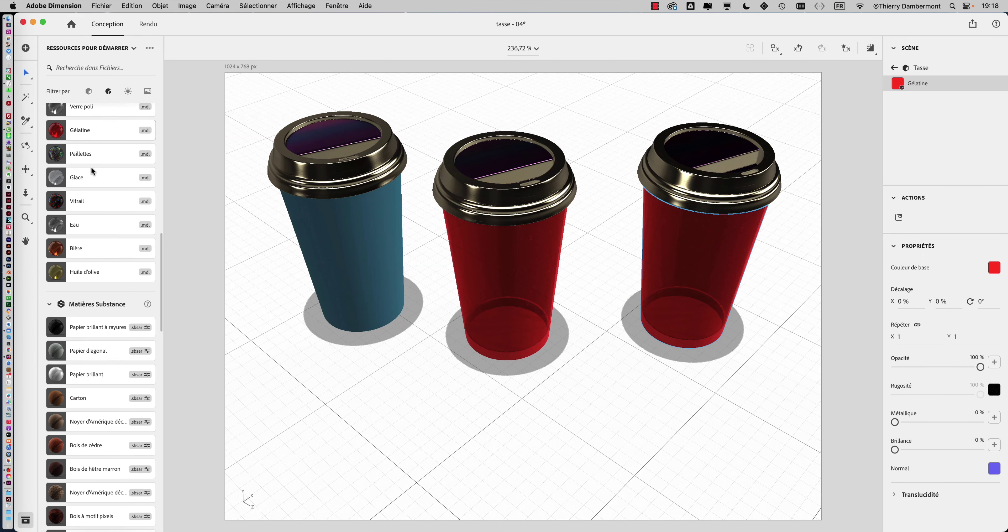
scroll(92, 171, up, 10)
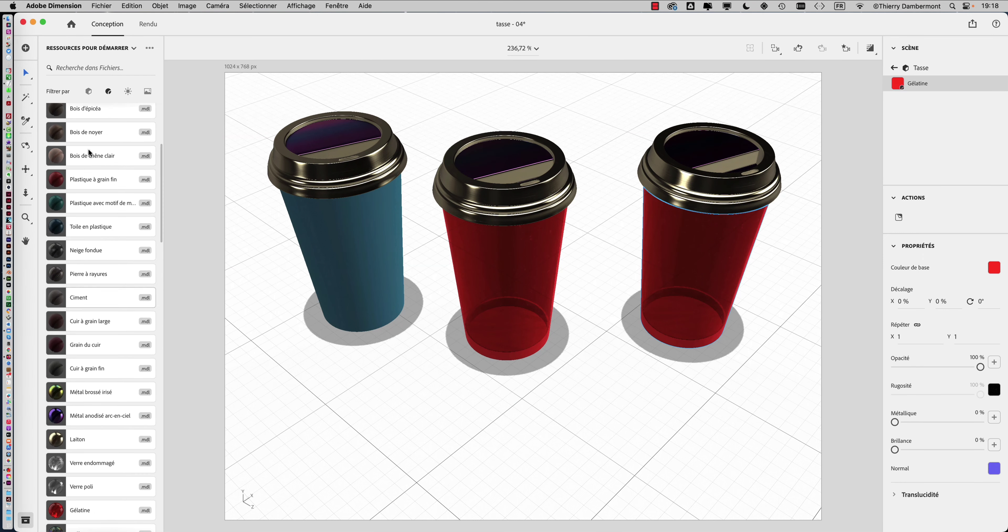
Replace the red Gélatine on both linked cup bodies with Bois de noyer walnut wood.
click(87, 137)
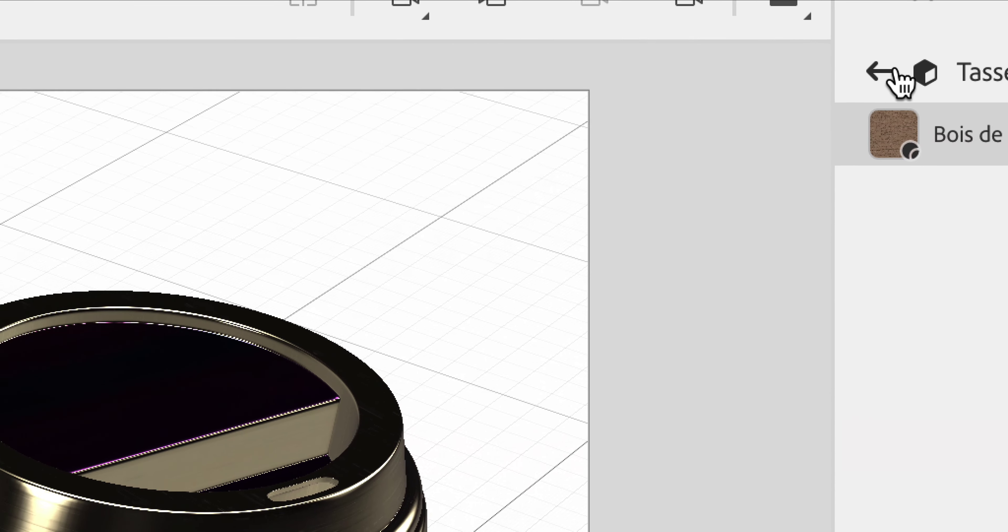
click(891, 69)
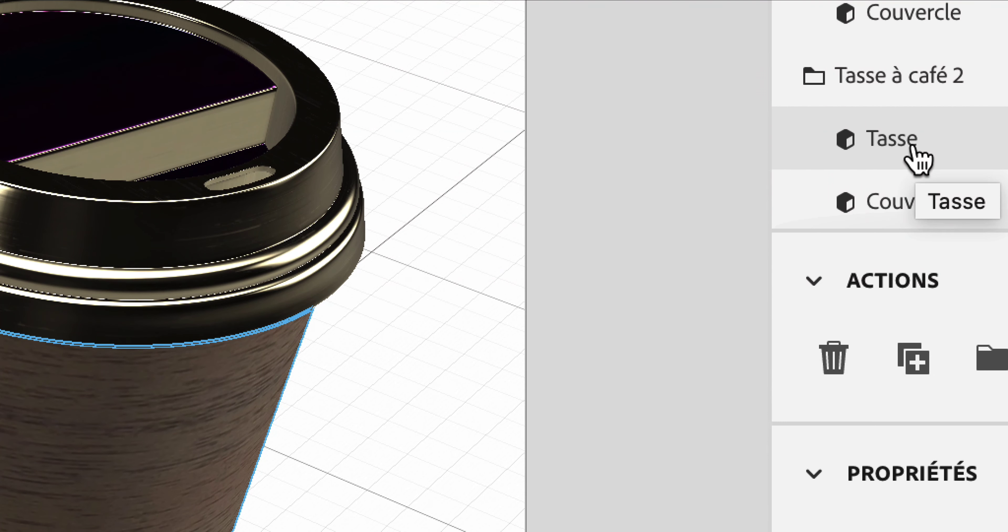
Try Bière, Huile d'olive and Gélatine on the left cup's Tasse body.
click(912, 149)
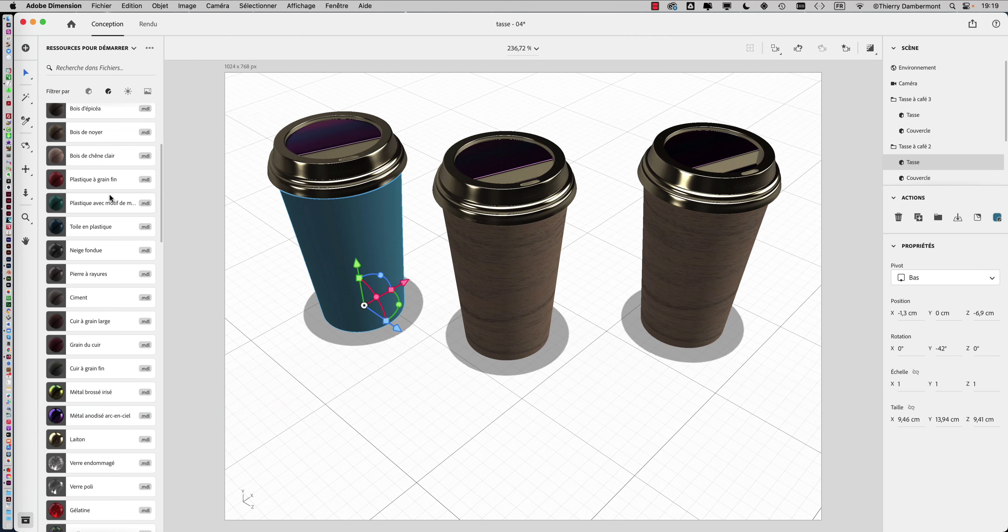
scroll(91, 199, down, 3)
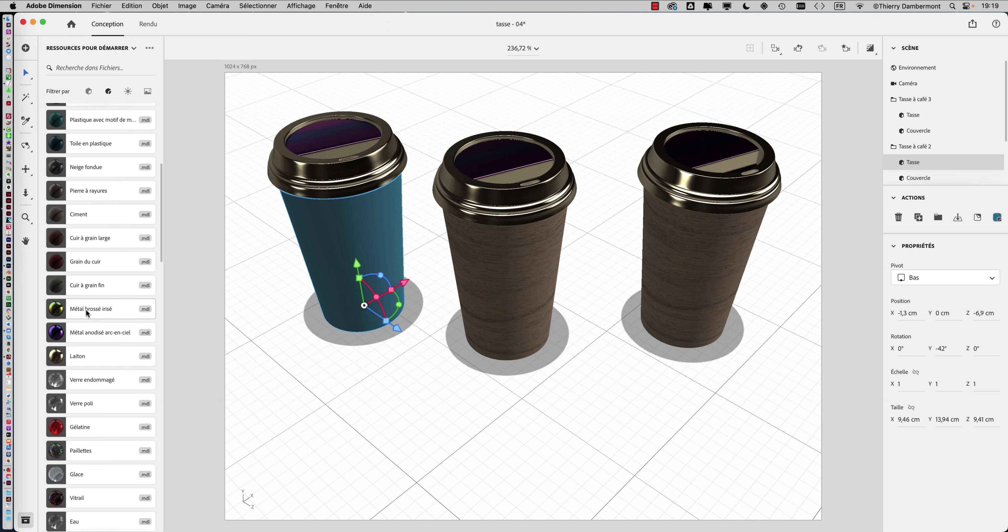
scroll(92, 352, down, 2)
scroll(91, 354, down, 2)
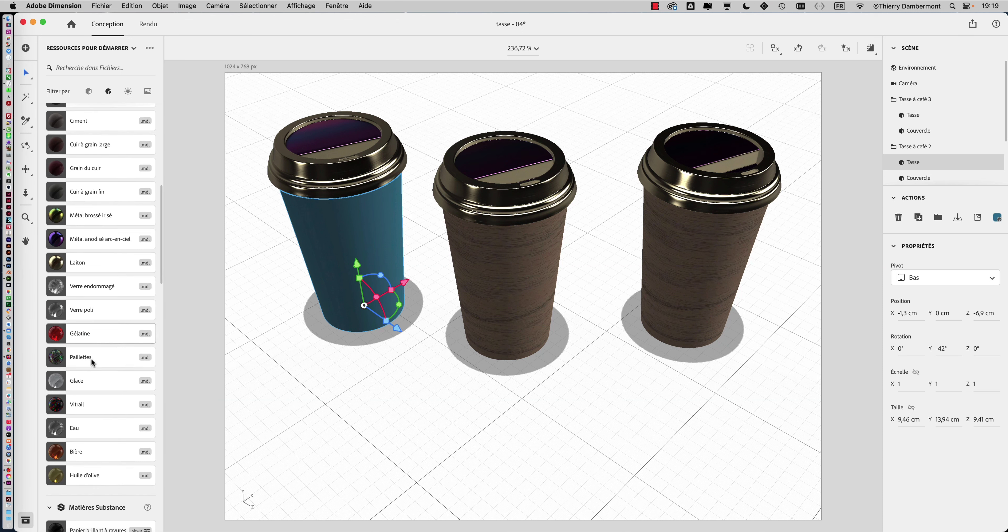
scroll(94, 413, down, 1)
click(94, 422)
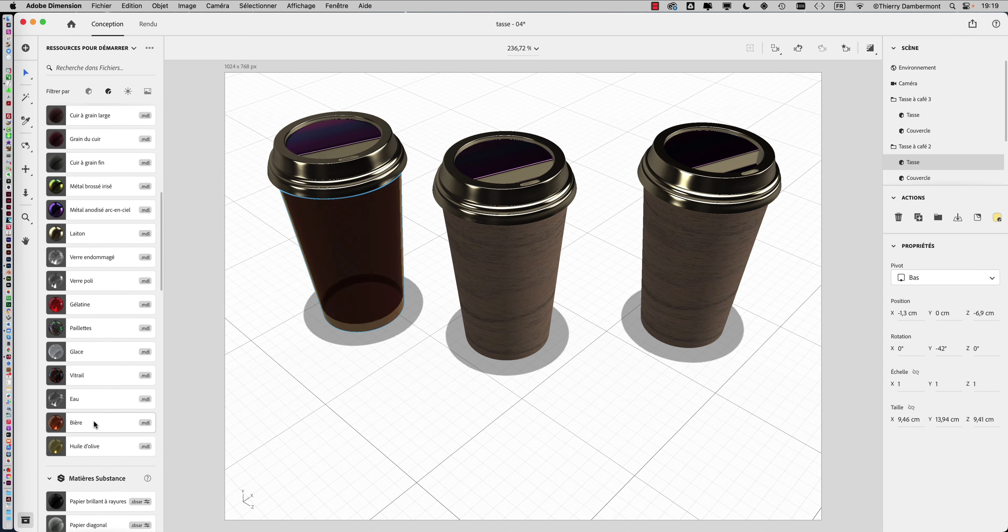
click(90, 446)
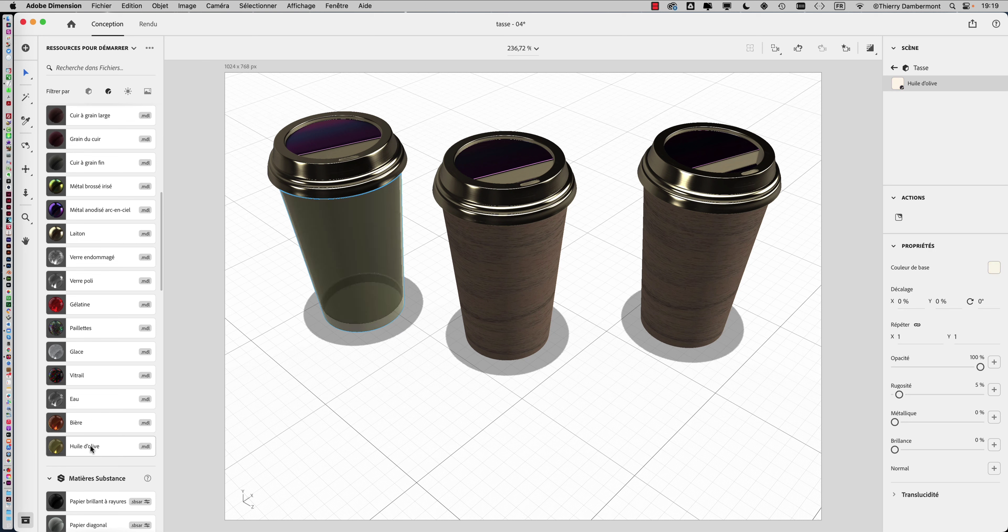
click(90, 304)
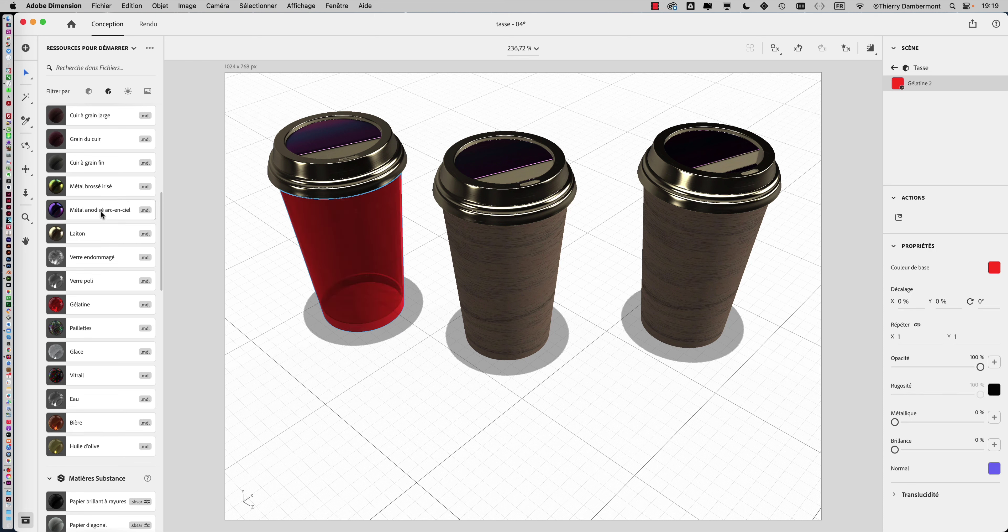
After testing Métal, settle on clear Verre glass for the left cup and view it from lower.
scroll(101, 210, up, 3)
scroll(101, 211, up, 5)
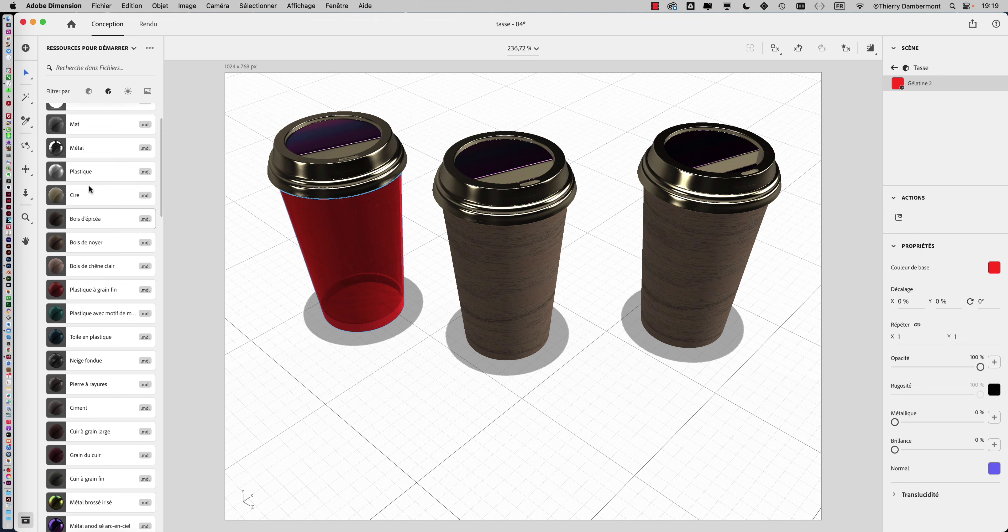
click(77, 149)
scroll(77, 149, up, 3)
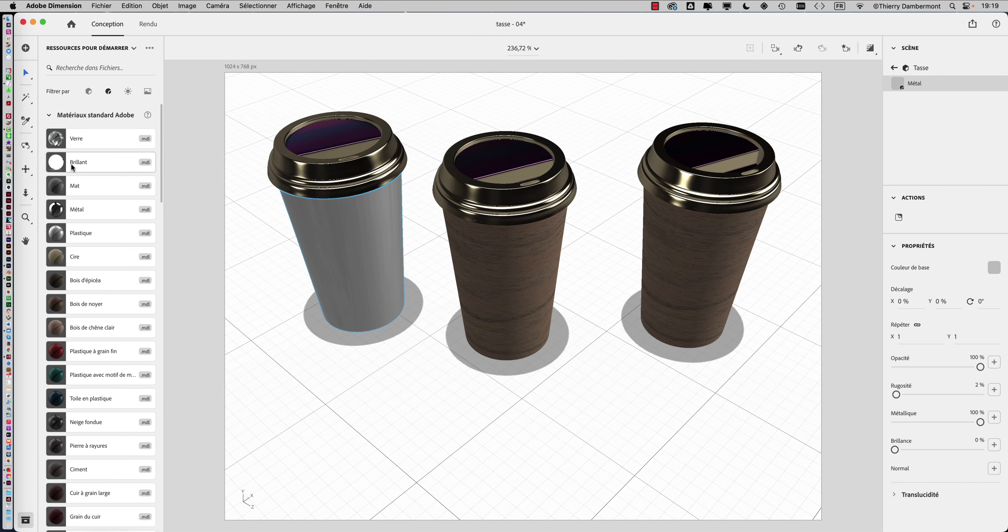
click(75, 135)
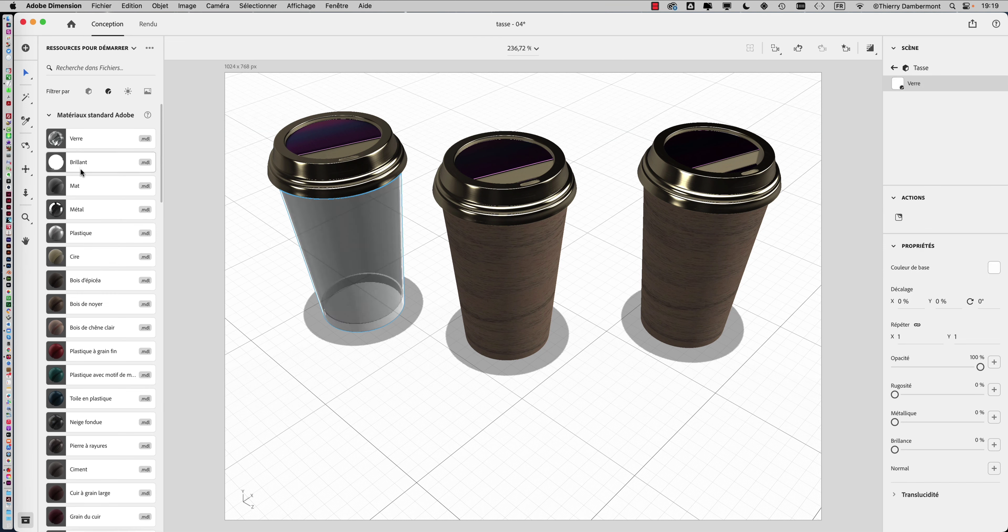
mouse_move(417, 317)
middle_down()
mouse_move(420, 251)
mouse_move(411, 318)
middle_up()
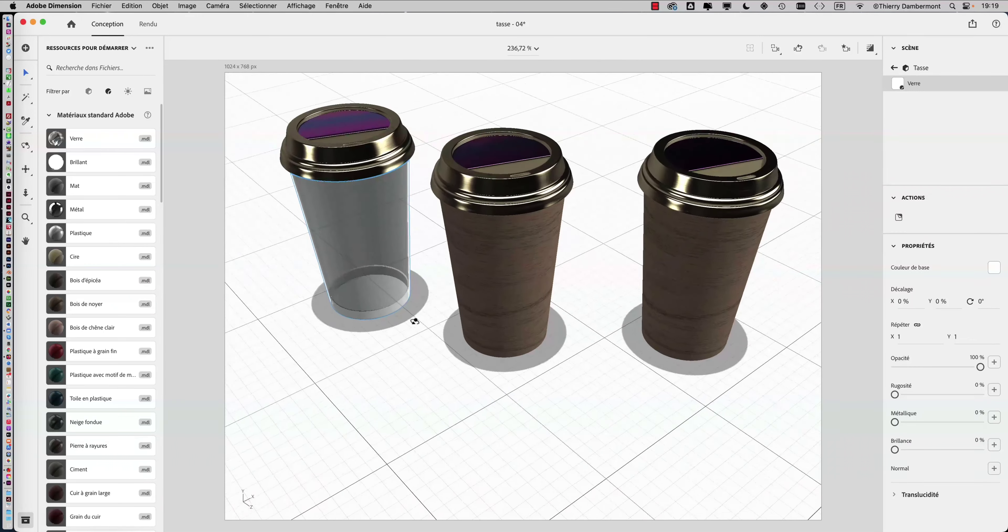
Try Plastique à grain fin on the middle cup body, then use teal Plastique avec motif de maille.
click(519, 260)
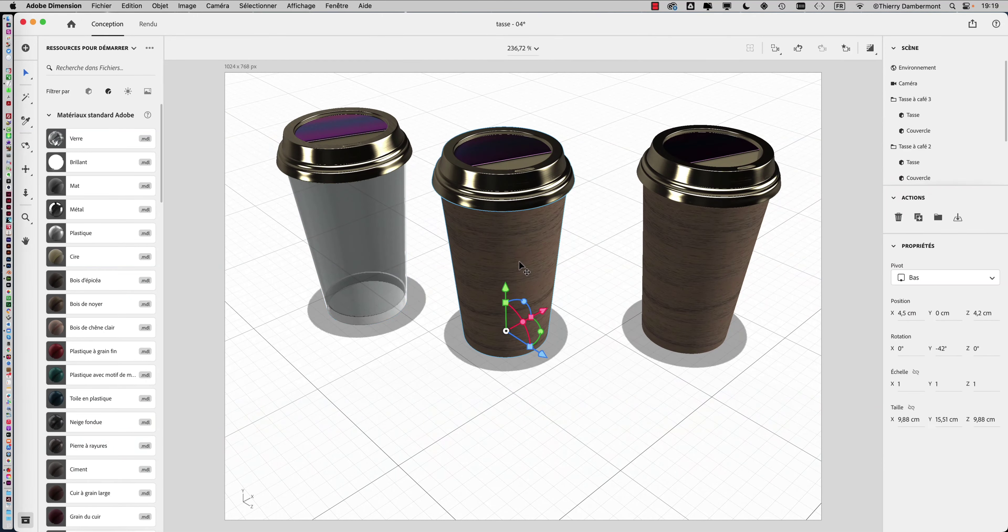
mouse_move(913, 161)
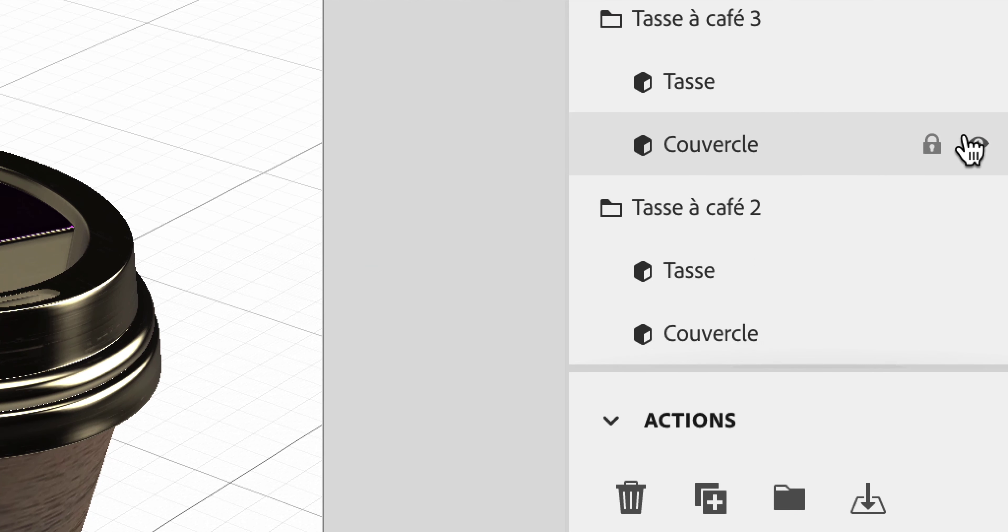
scroll(981, 127, down, 3)
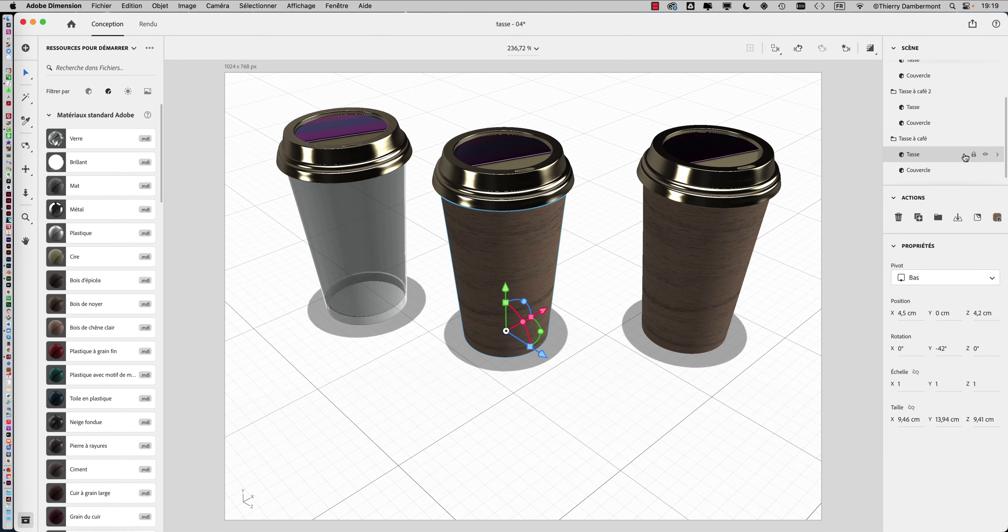
scroll(117, 266, down, 2)
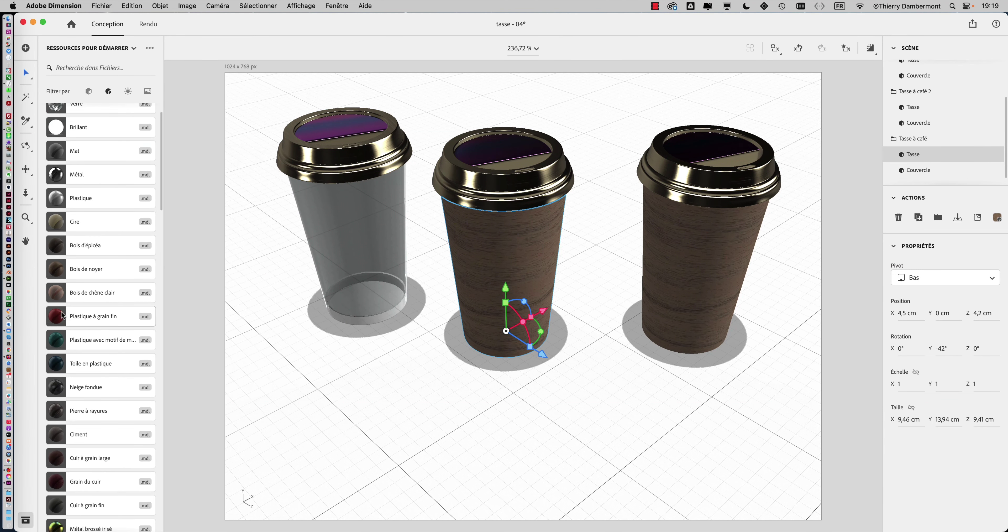
click(78, 316)
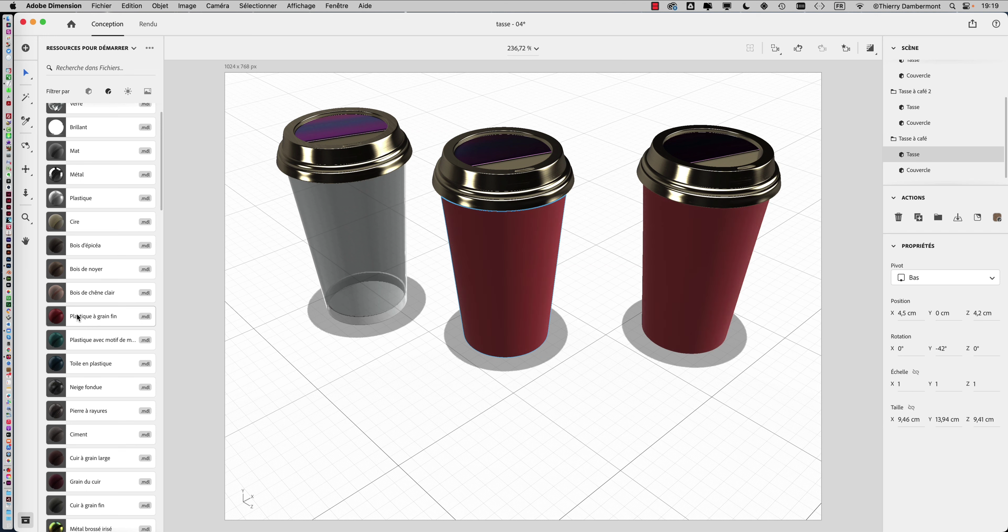
click(79, 342)
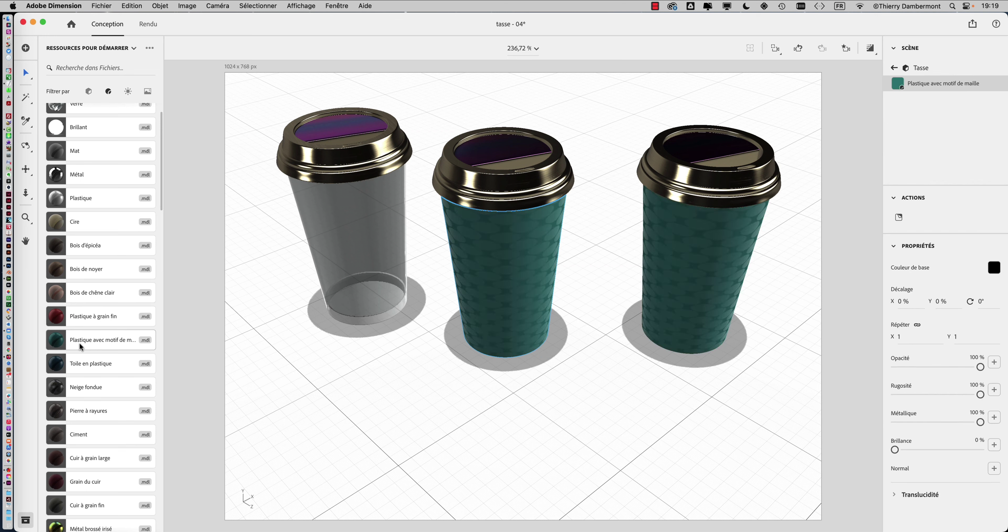
Save a copy of the scene named 'tasse - 05', then view the cups from a lower angle.
click(110, 5)
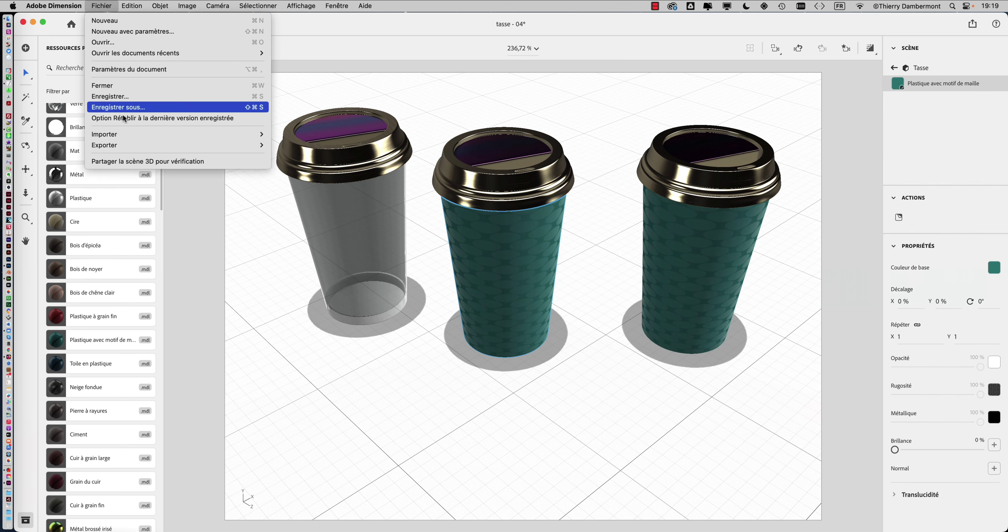
click(123, 107)
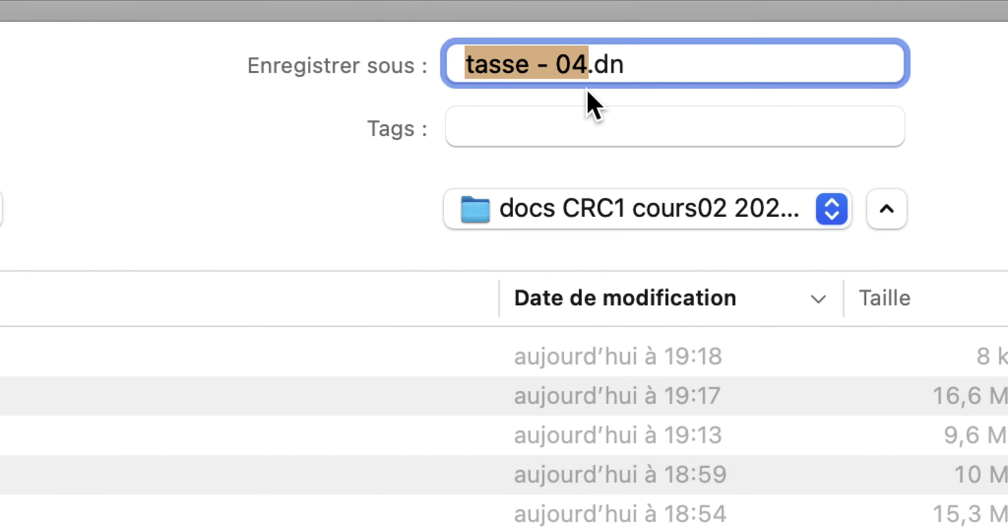
drag(583, 83, 587, 83)
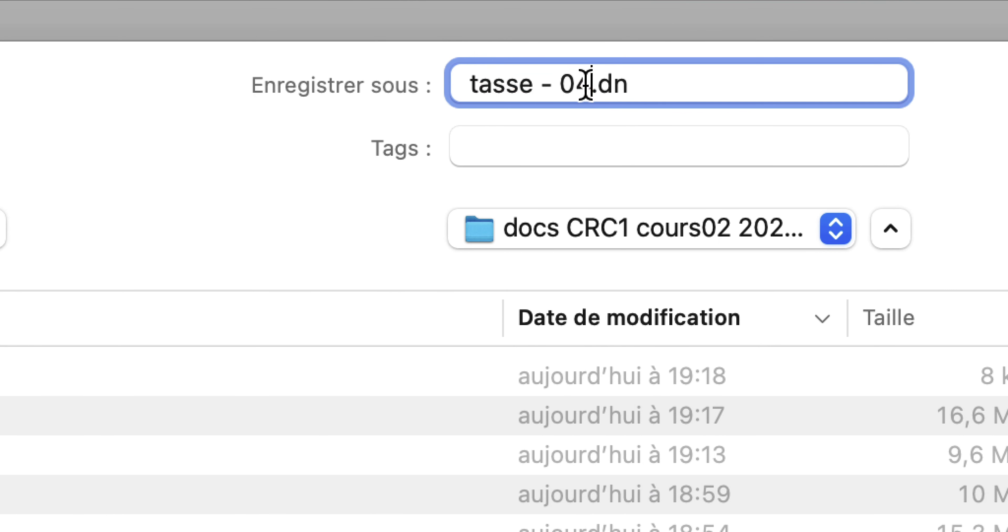
text(5)
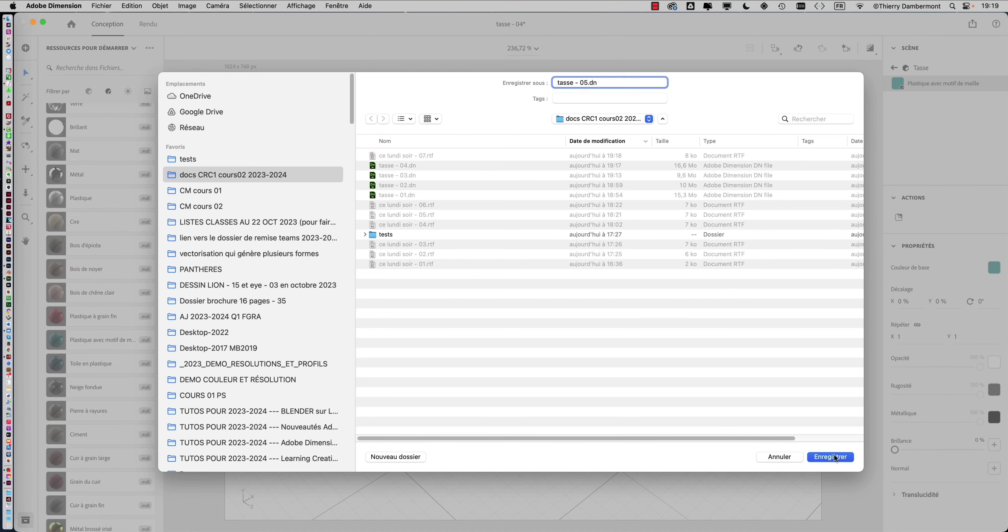
click(834, 456)
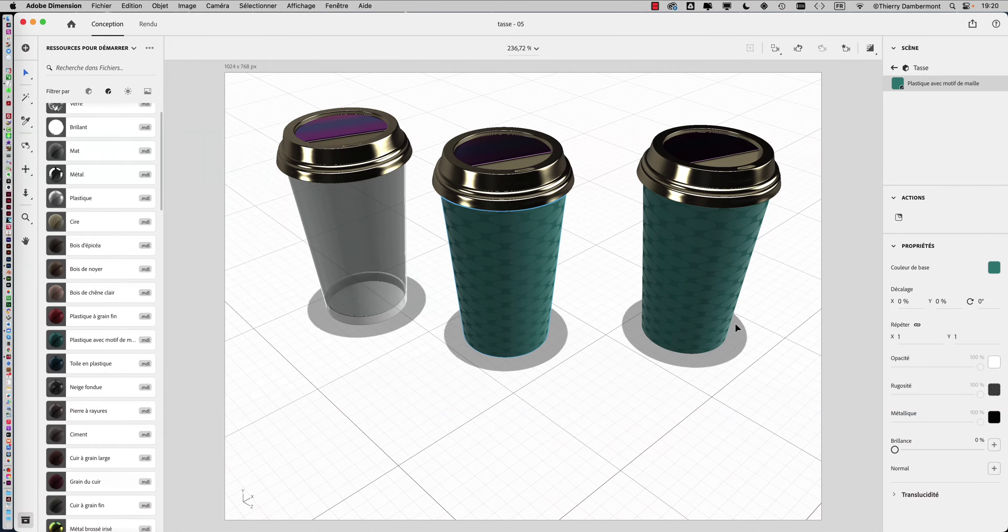
mouse_move(735, 322)
right_down()
mouse_move(508, 274)
mouse_move(426, 241)
mouse_move(366, 252)
mouse_move(334, 305)
mouse_move(508, 274)
mouse_move(693, 274)
right_up()
Highlight the 'Cassez le lien…' paragraph in the TextEdit notes, then return to Dimension.
key(super+Tab)
key(super+Tab)
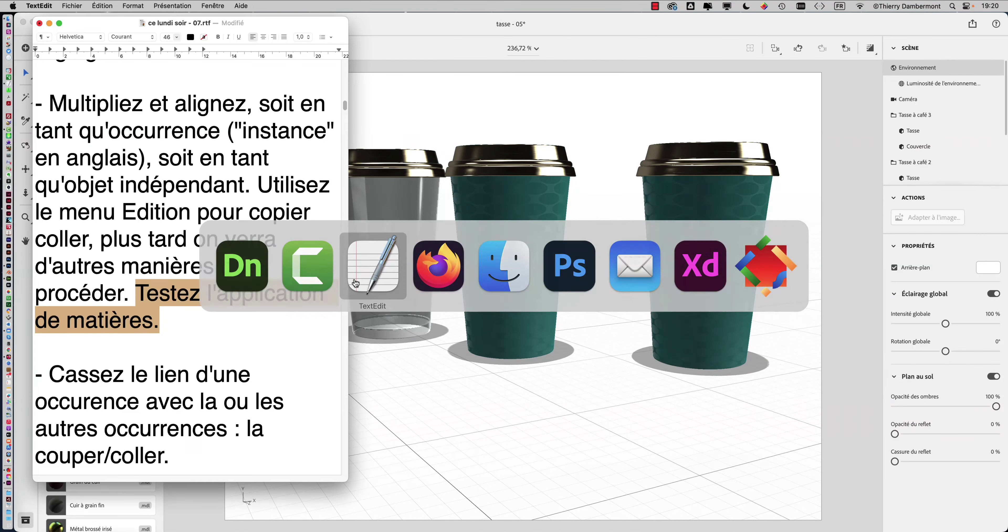
scroll(72, 318, down, 3)
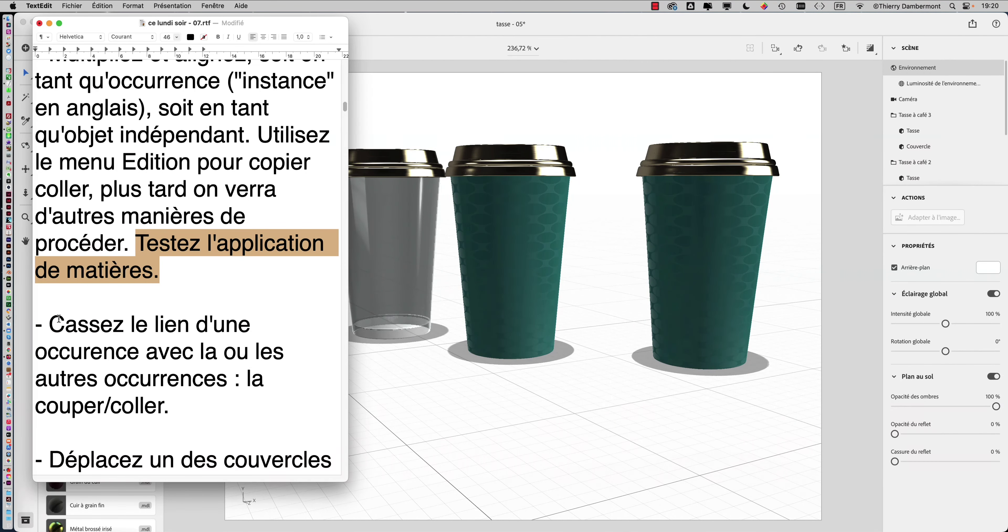
scroll(59, 317, down, 1)
drag(50, 318, 204, 396)
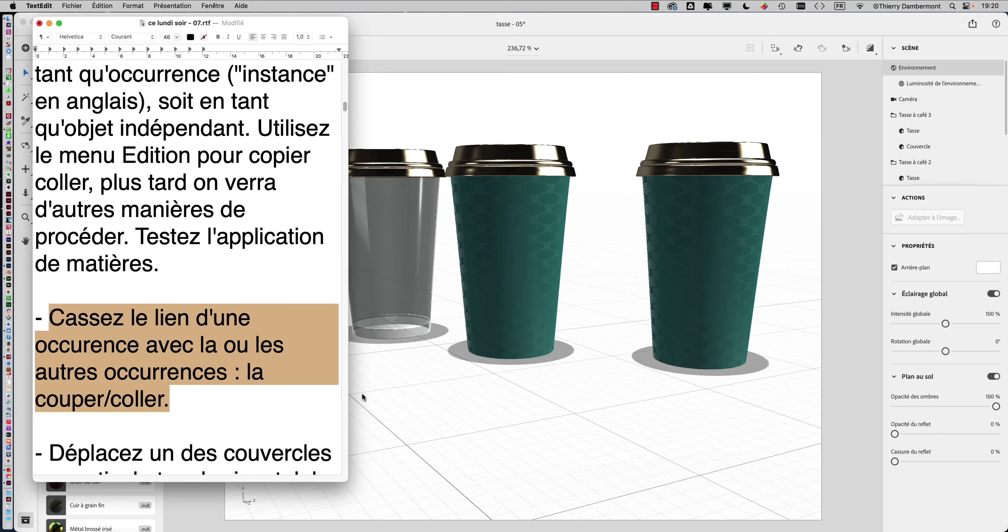
click(607, 380)
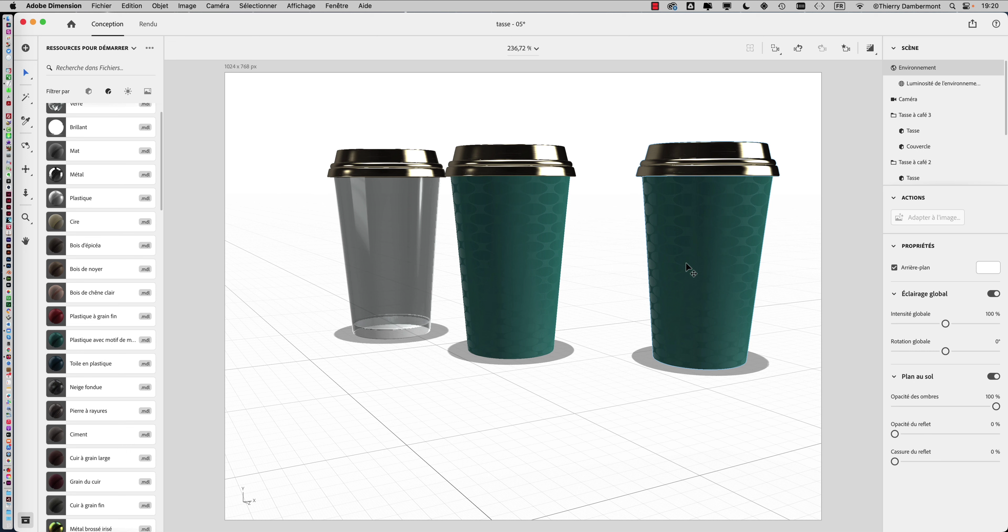
Cut Tasse à café 3 with Edition > Couper and paste it back unlinked with Coller.
click(681, 219)
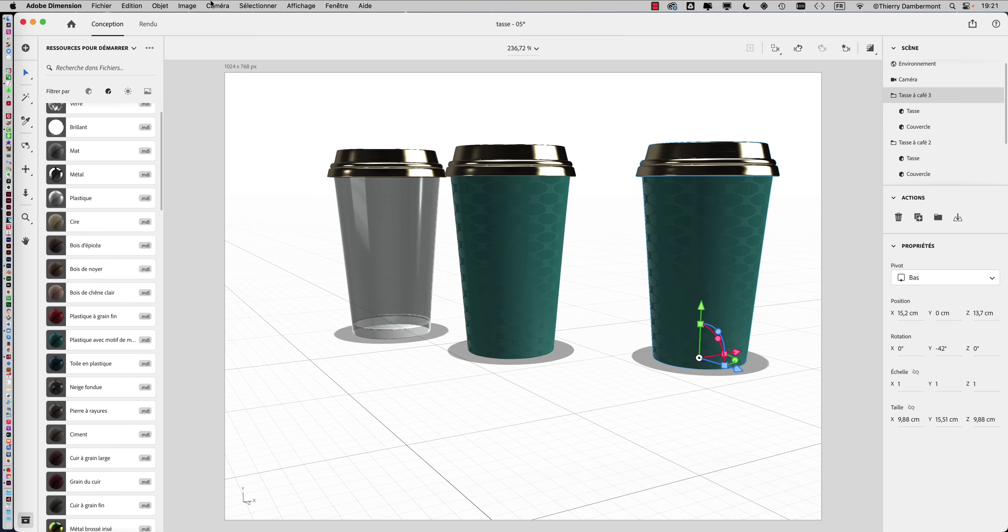
click(125, 4)
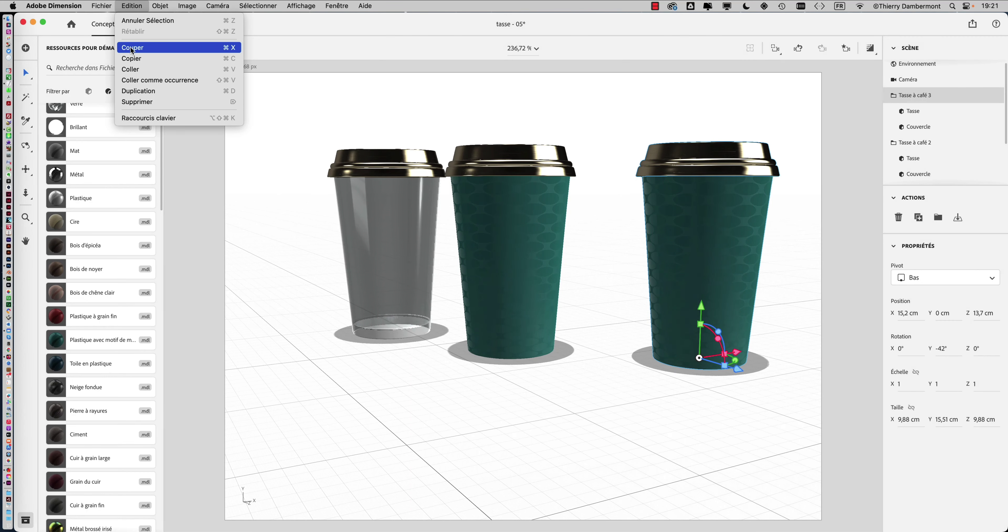
click(132, 48)
click(135, 7)
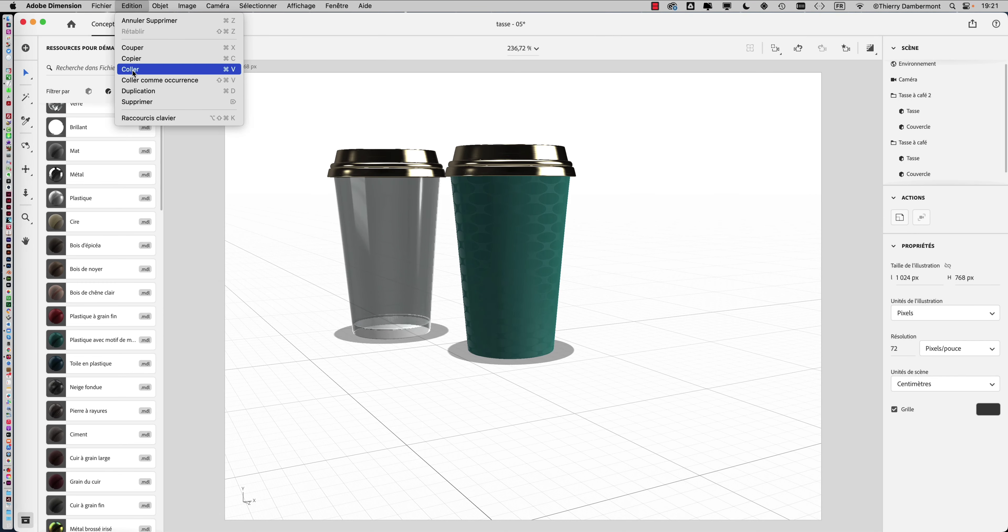
click(133, 73)
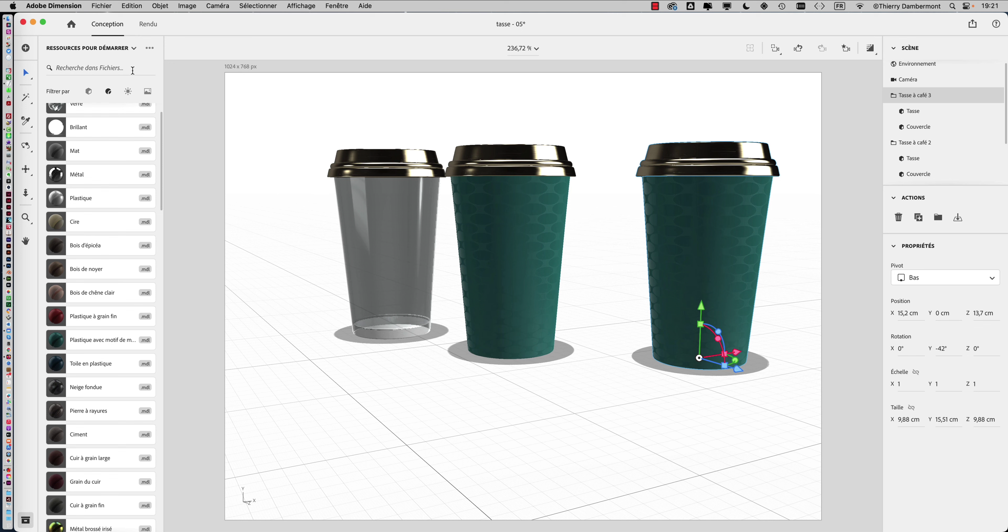
mouse_move(862, 106)
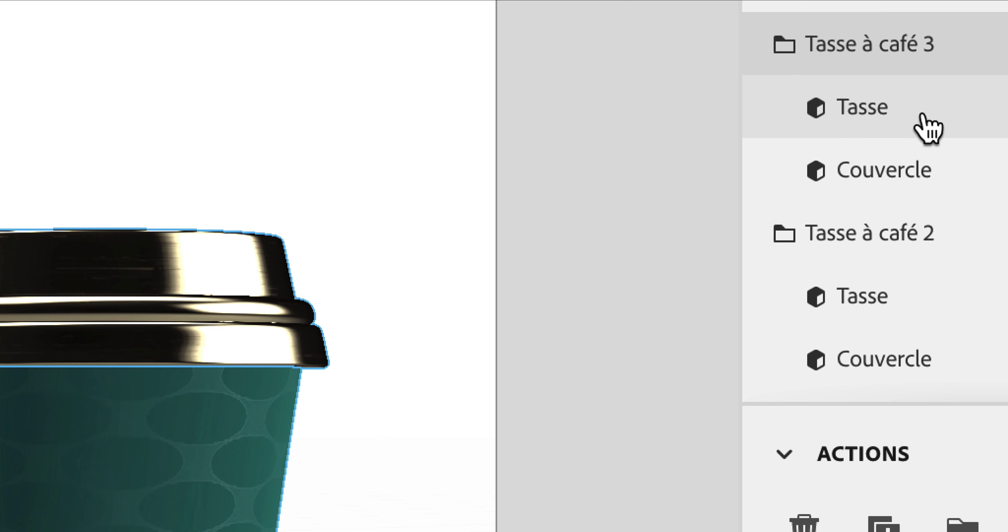
Select only the third cup's Tasse body and inspect its grey Métal finish from several angles.
click(927, 125)
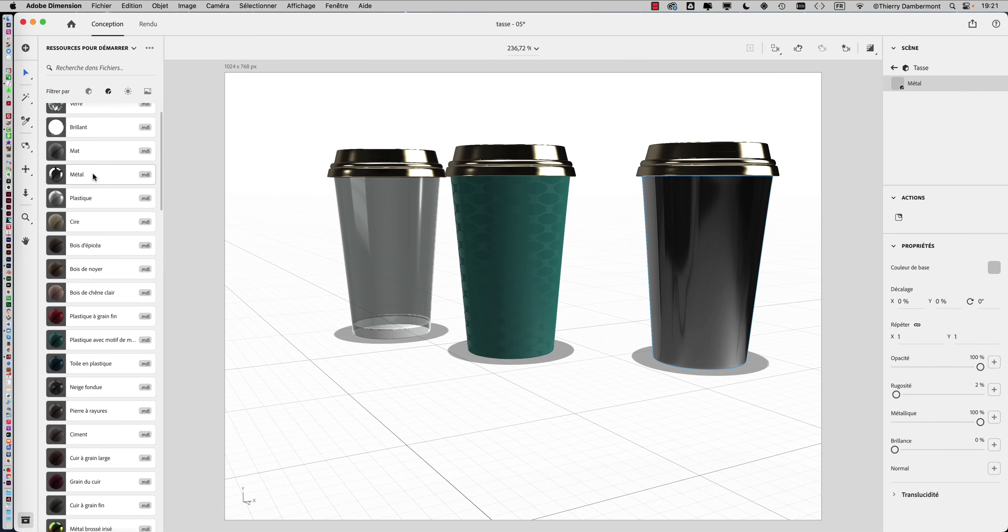
mouse_move(599, 304)
right_down()
mouse_move(484, 365)
mouse_move(390, 321)
mouse_move(315, 310)
mouse_move(626, 346)
right_up()
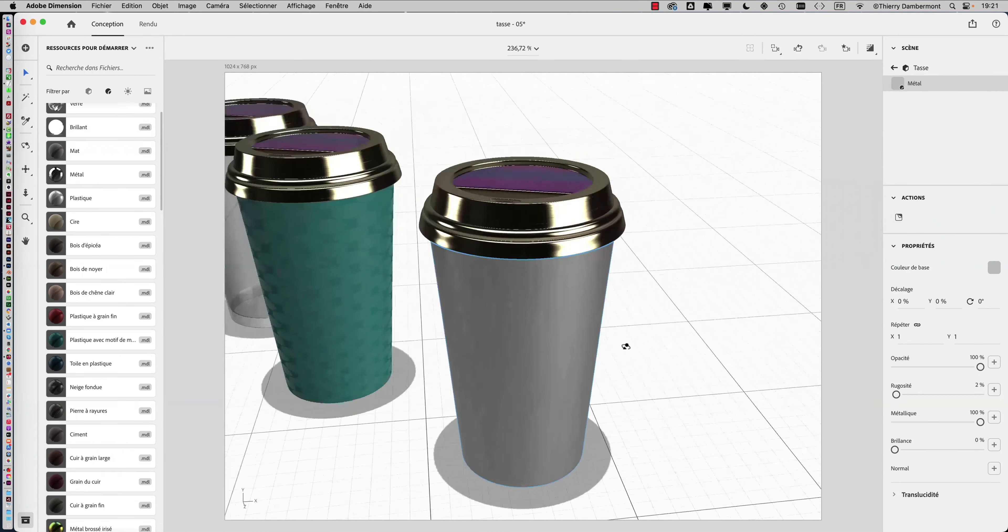
scroll(468, 341, down, 3)
scroll(443, 318, down, 2)
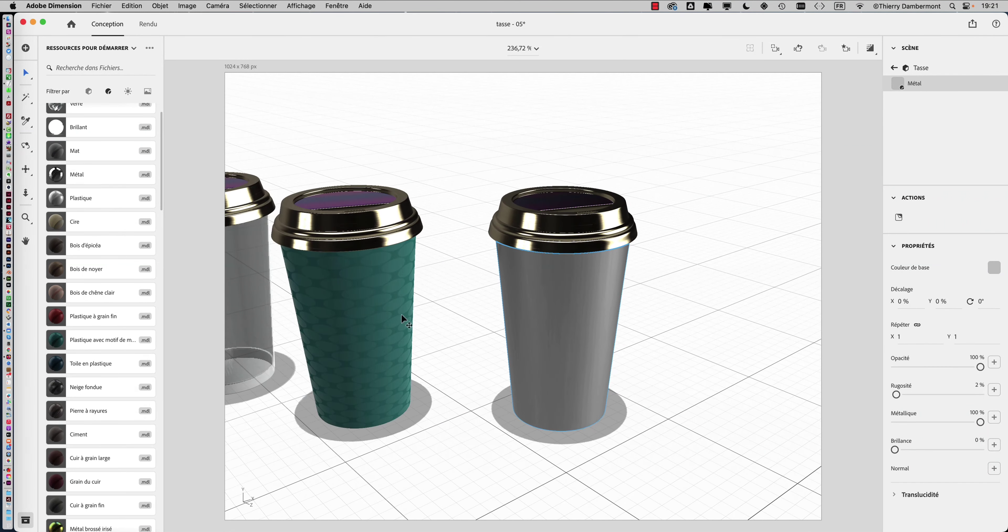
mouse_move(338, 320)
middle_down()
mouse_move(457, 301)
mouse_move(485, 277)
middle_up()
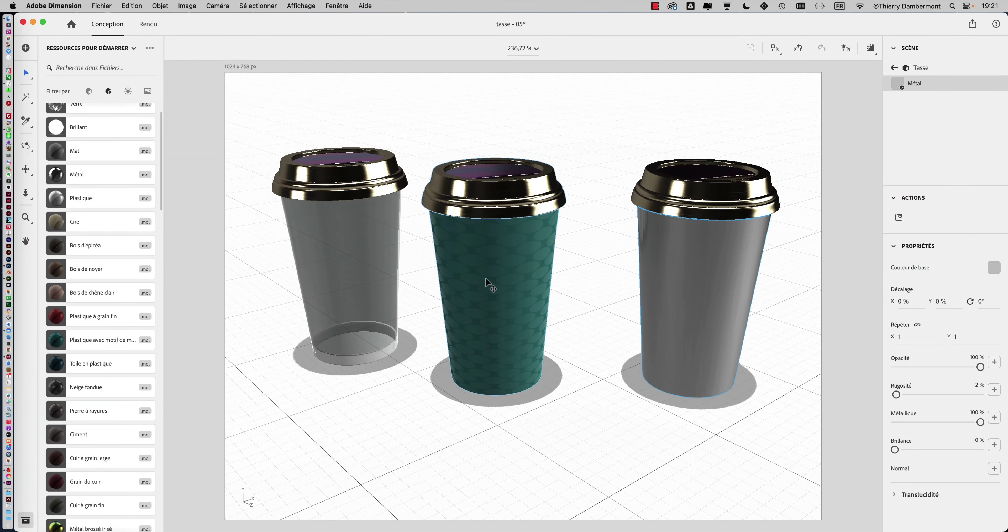
mouse_move(547, 313)
right_down()
mouse_move(413, 338)
mouse_move(303, 280)
mouse_move(457, 321)
right_up()
mouse_move(508, 304)
mouse_down()
mouse_move(243, 232)
mouse_move(354, 286)
mouse_move(331, 300)
mouse_move(337, 328)
mouse_move(412, 385)
mouse_move(509, 410)
mouse_move(671, 400)
mouse_move(754, 375)
mouse_up()
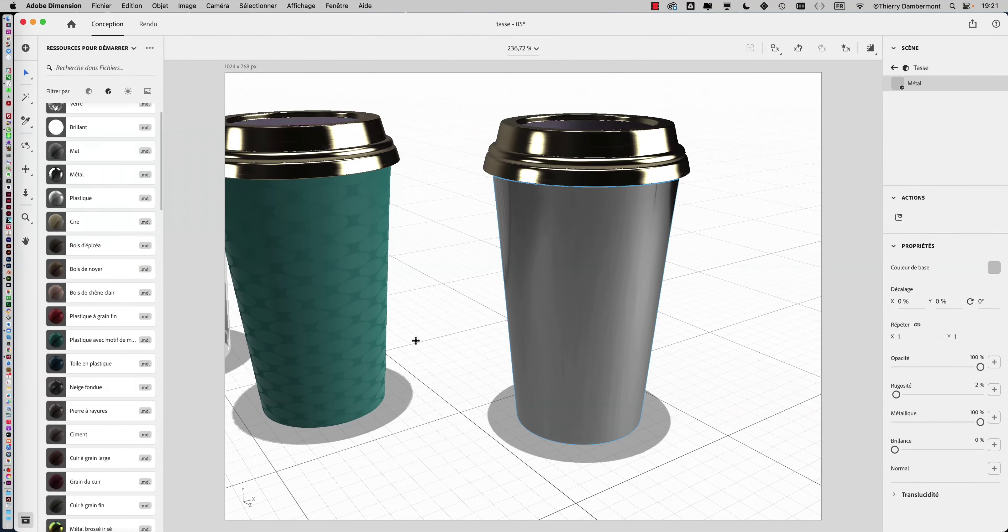
drag(415, 341, 548, 330)
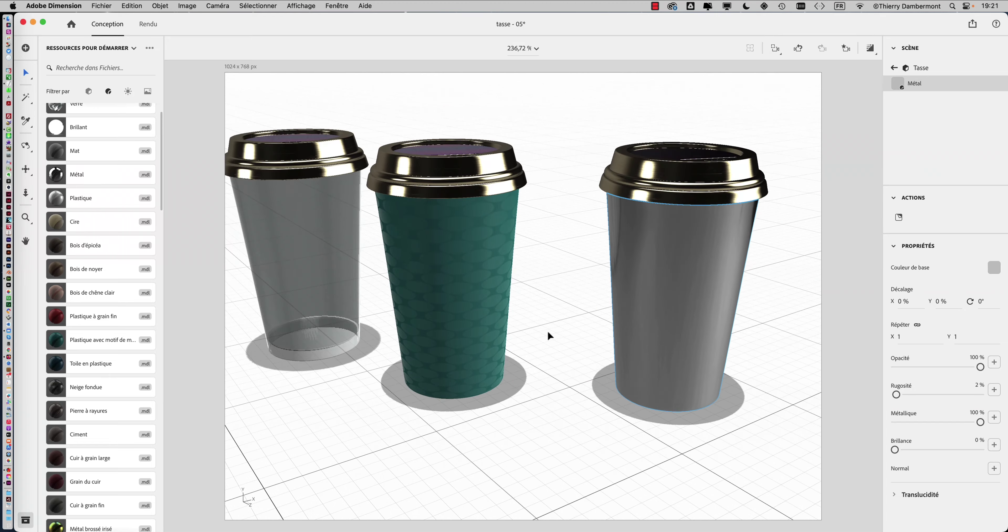
scroll(548, 329, down, 2)
scroll(548, 330, down, 1)
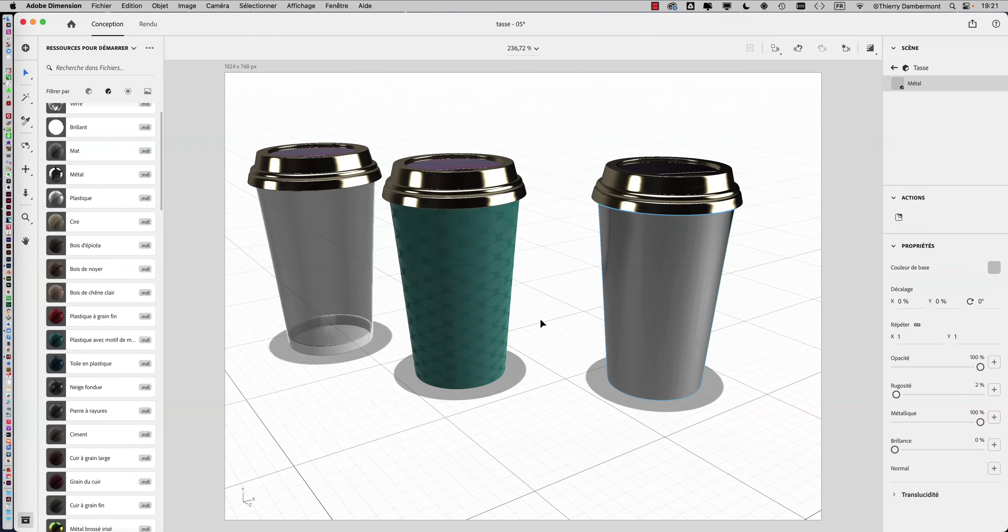
mouse_move(541, 321)
mouse_down()
mouse_move(549, 354)
mouse_move(691, 307)
mouse_move(717, 280)
mouse_move(563, 264)
mouse_move(449, 312)
mouse_up()
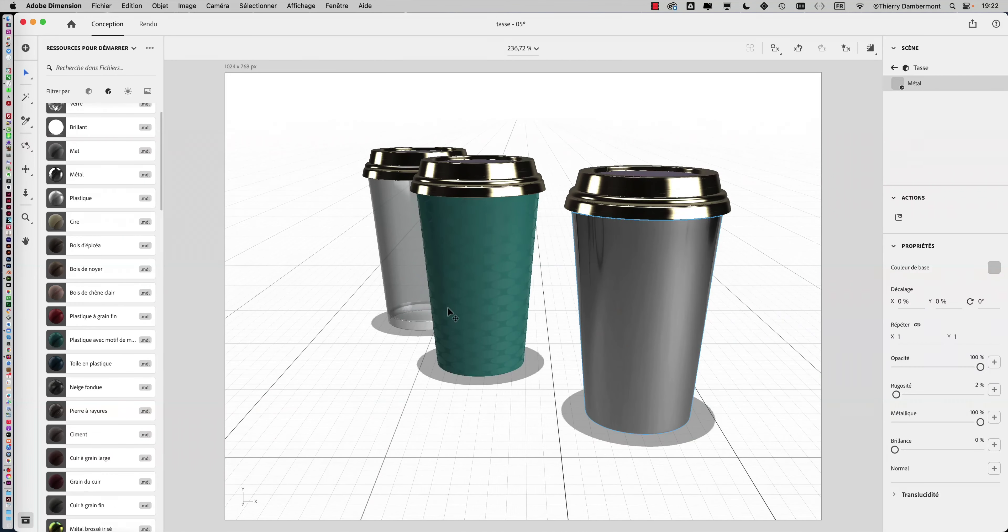
Try Cire, Toile en plastique and Neige fondue on the third cup's body.
click(642, 237)
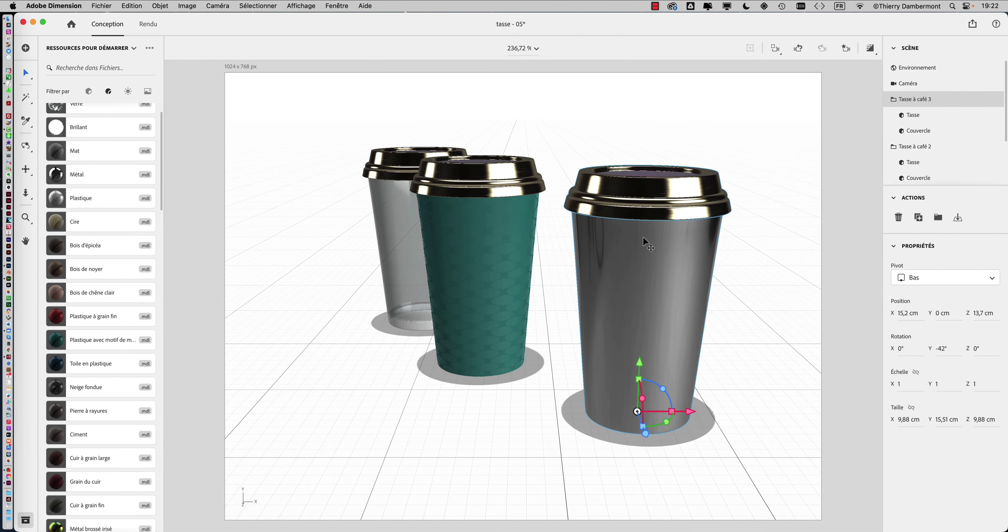
click(78, 225)
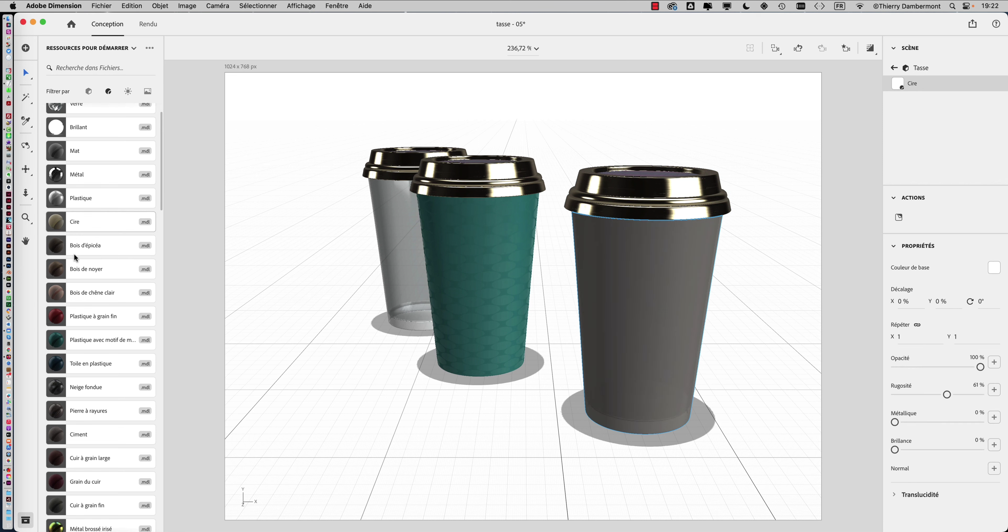
scroll(78, 285, down, 1)
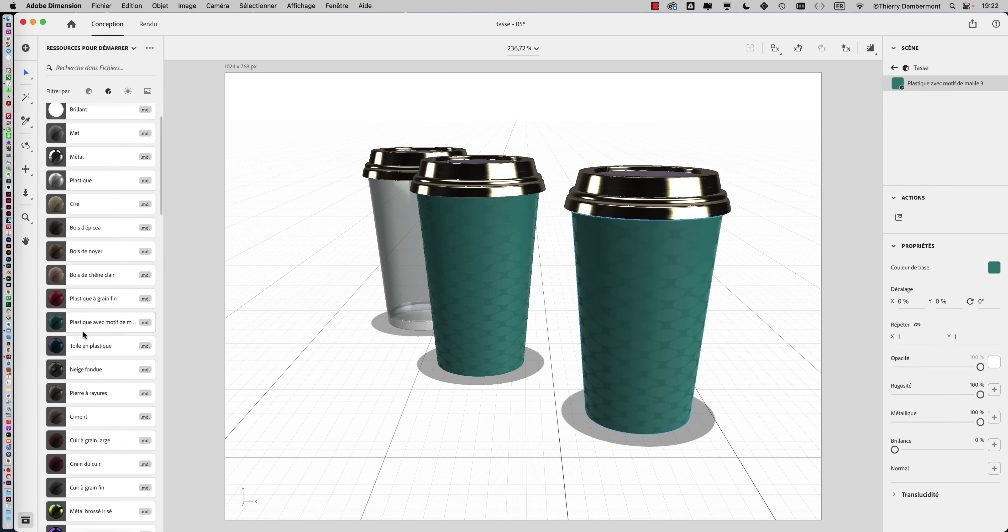
click(86, 353)
click(87, 365)
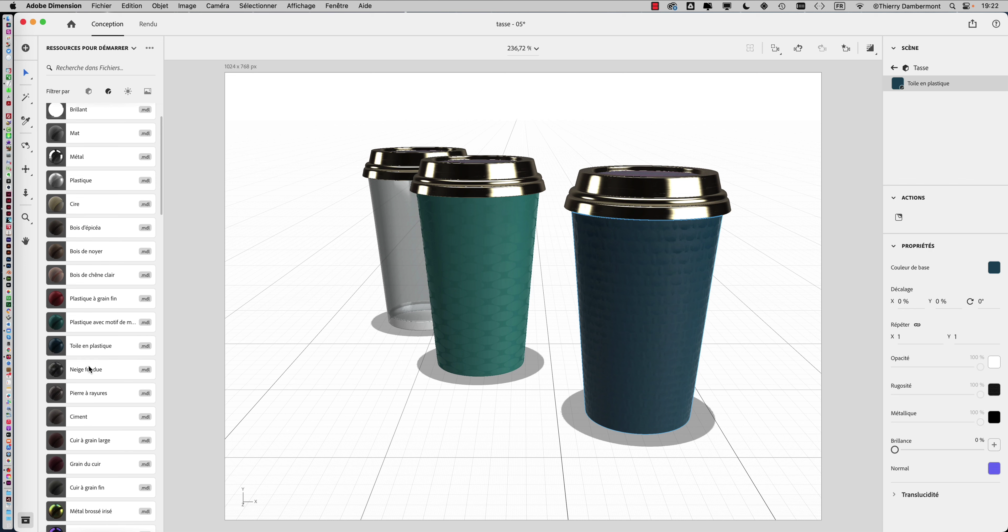
Finish the third cup body in Métal brossé irisé and centre all three cups in view.
scroll(88, 366, down, 1)
scroll(87, 366, down, 2)
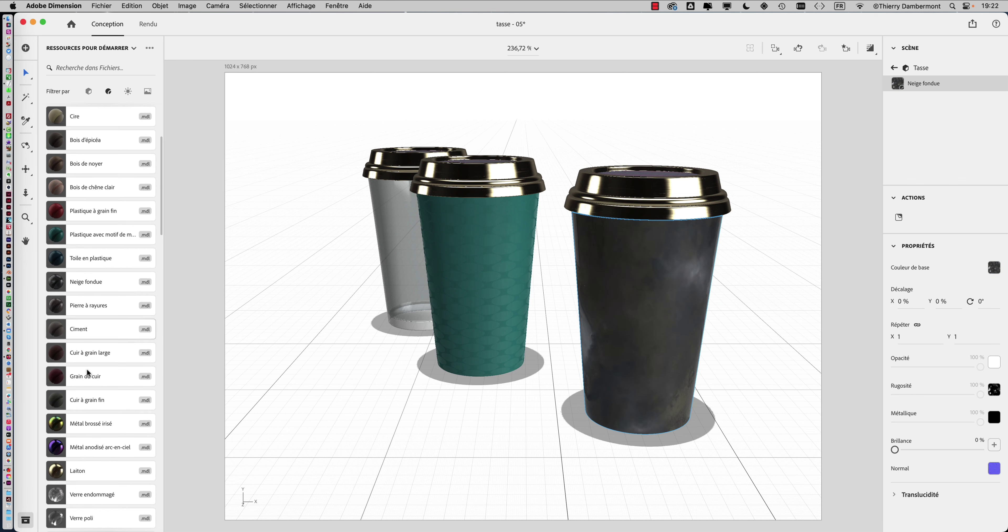
scroll(89, 429, down, 1)
click(90, 421)
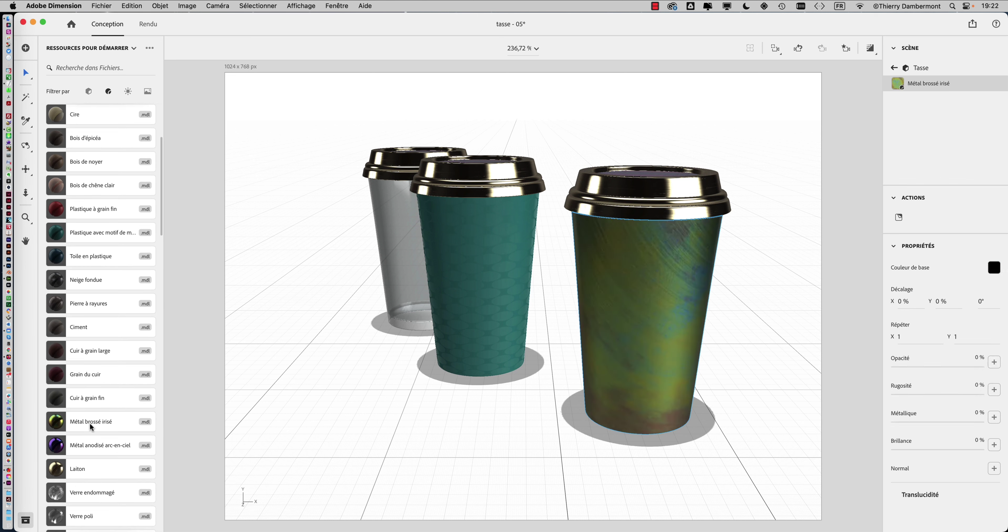
mouse_move(419, 467)
middle_down()
mouse_move(221, 426)
mouse_move(394, 449)
mouse_move(315, 461)
mouse_move(711, 450)
mouse_move(466, 387)
mouse_move(597, 423)
mouse_move(415, 362)
middle_up()
scroll(414, 362, down, 3)
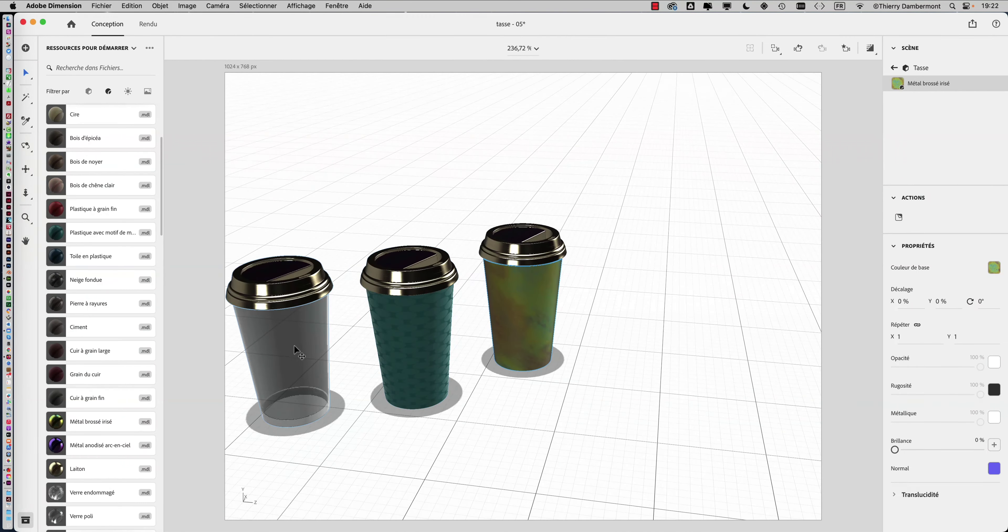
middle_drag(335, 344, 471, 325)
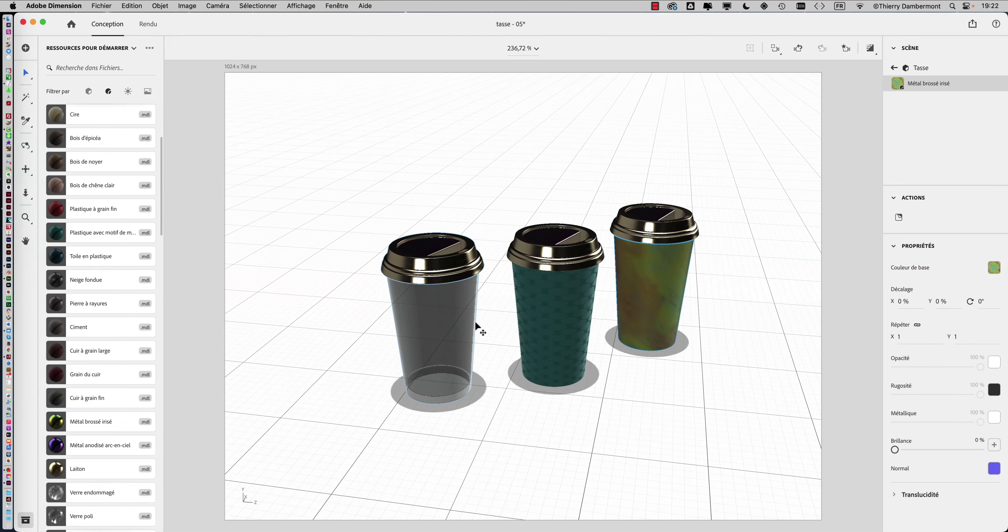
Open Save As and rename the file from tasse - 05 to tasse - 06.dn.
click(101, 5)
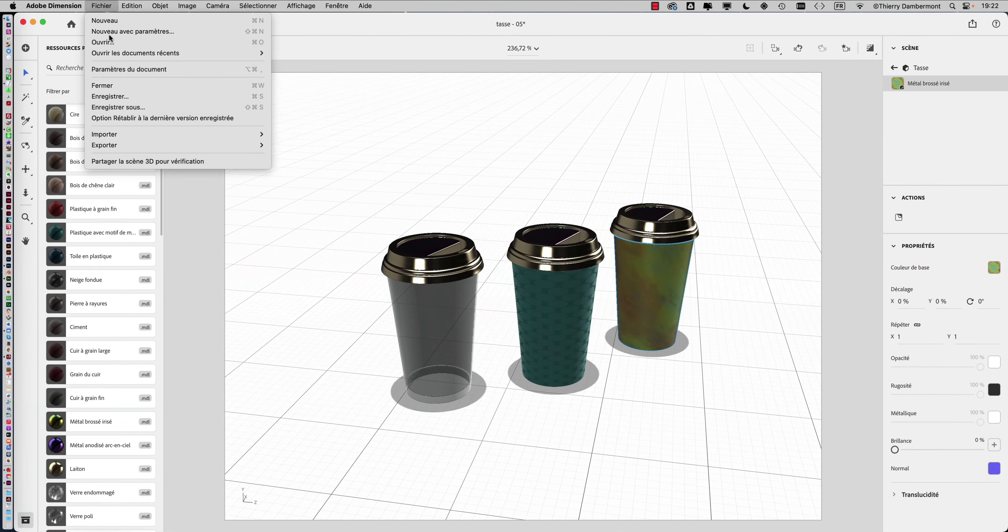
click(161, 108)
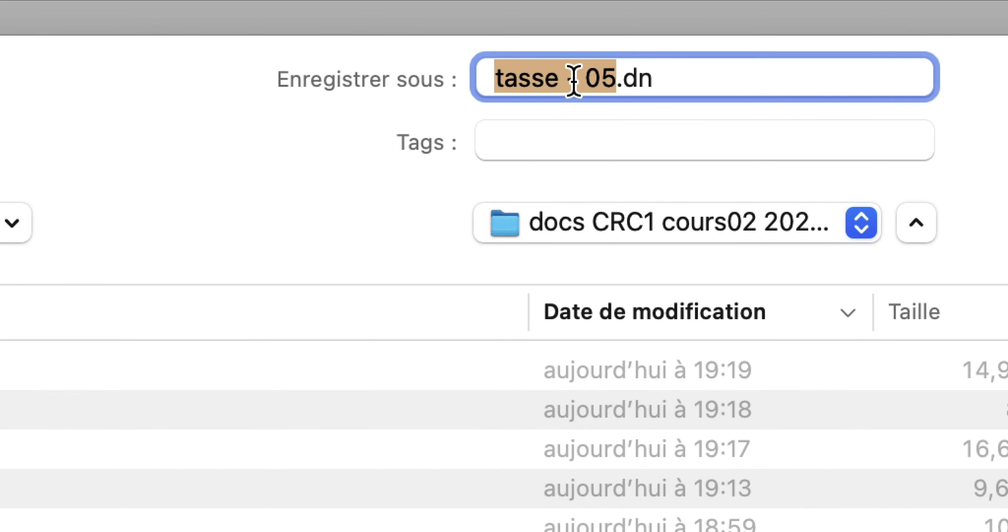
click(578, 82)
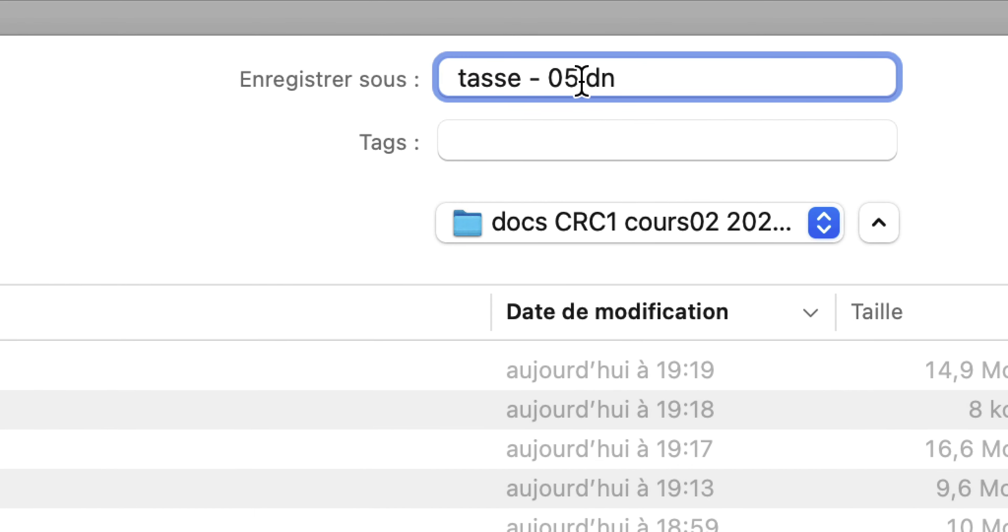
drag(580, 83, 564, 82)
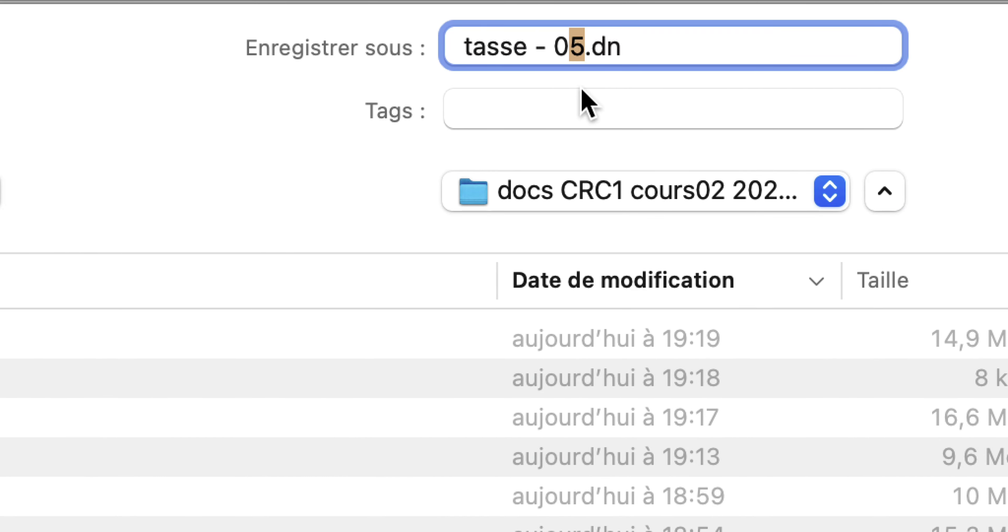
text(6)
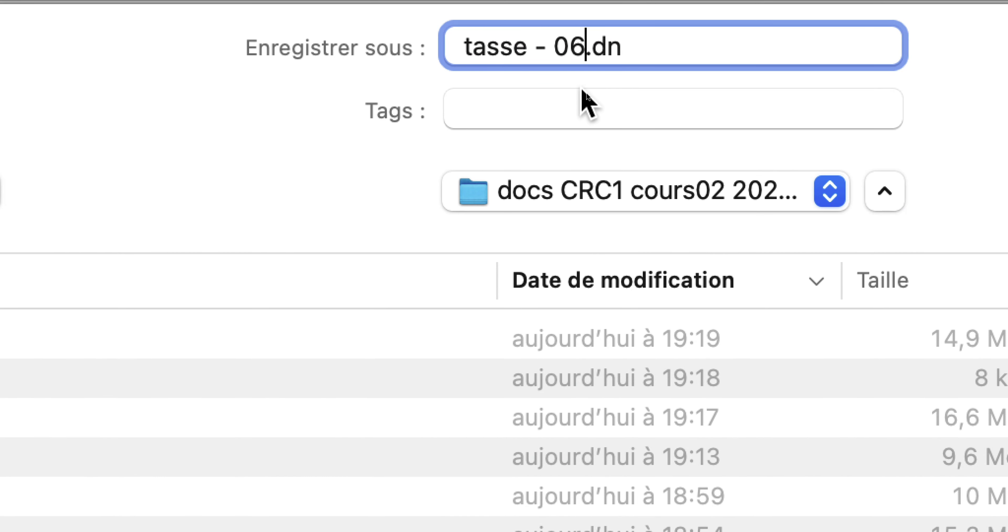